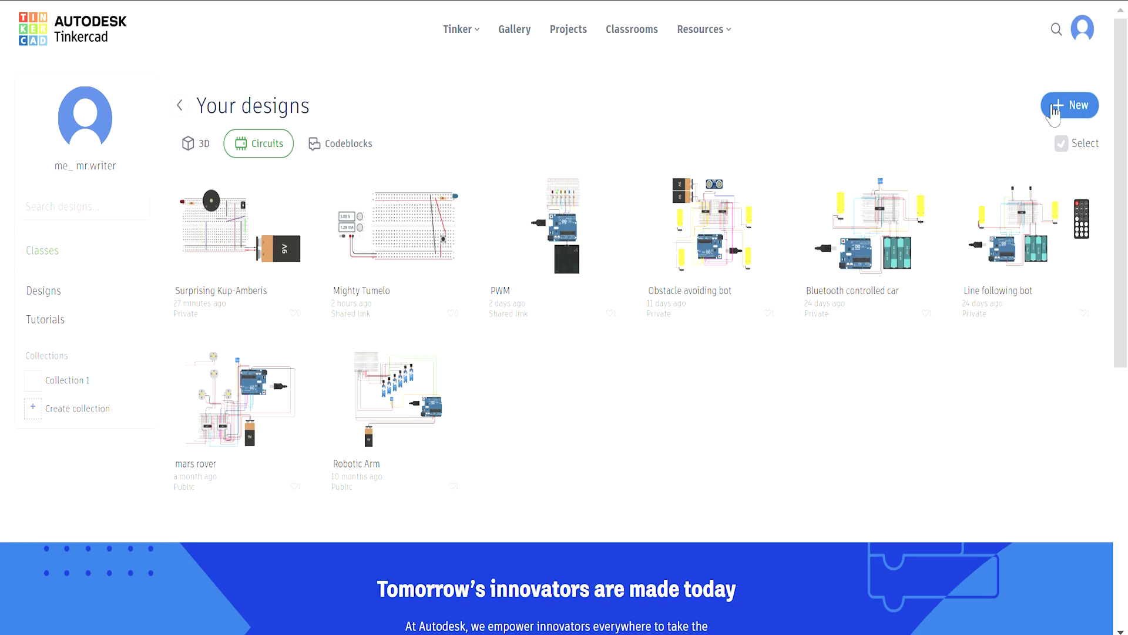
Step: Create a new circuit design and place a small breadboard in the workspace
click(1054, 112)
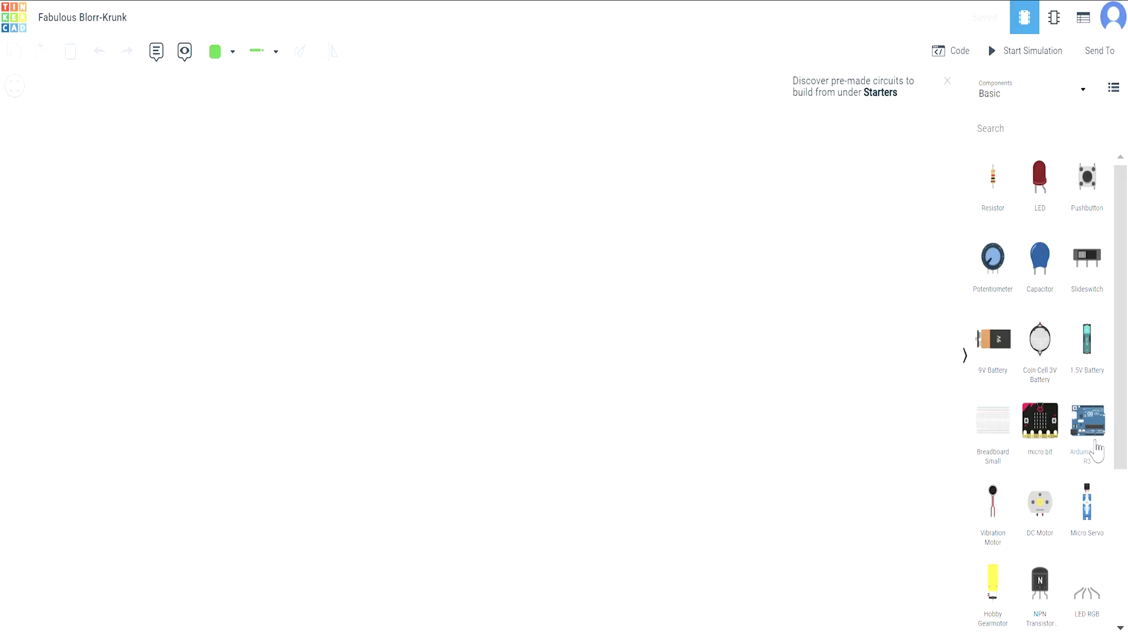
drag(997, 445, 477, 395)
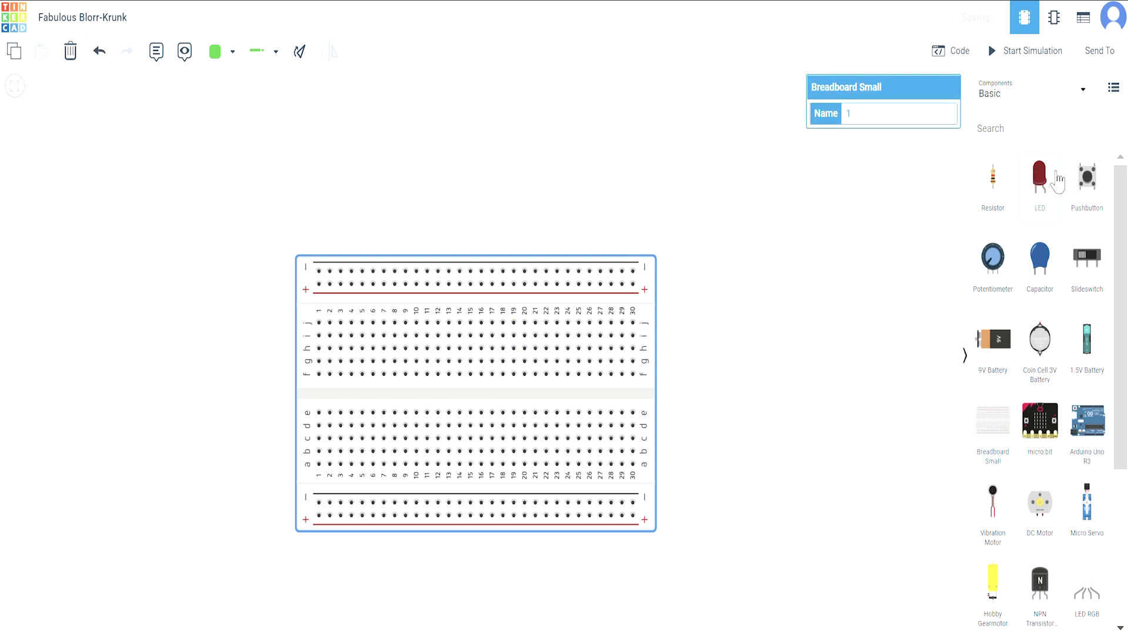
Step: Add an LED, rotate it sideways, and insert its legs into the breadboard's upper negative and positive rails at column 30
drag(1042, 179, 693, 233)
click(299, 51)
click(299, 51)
click(300, 51)
drag(718, 235, 662, 275)
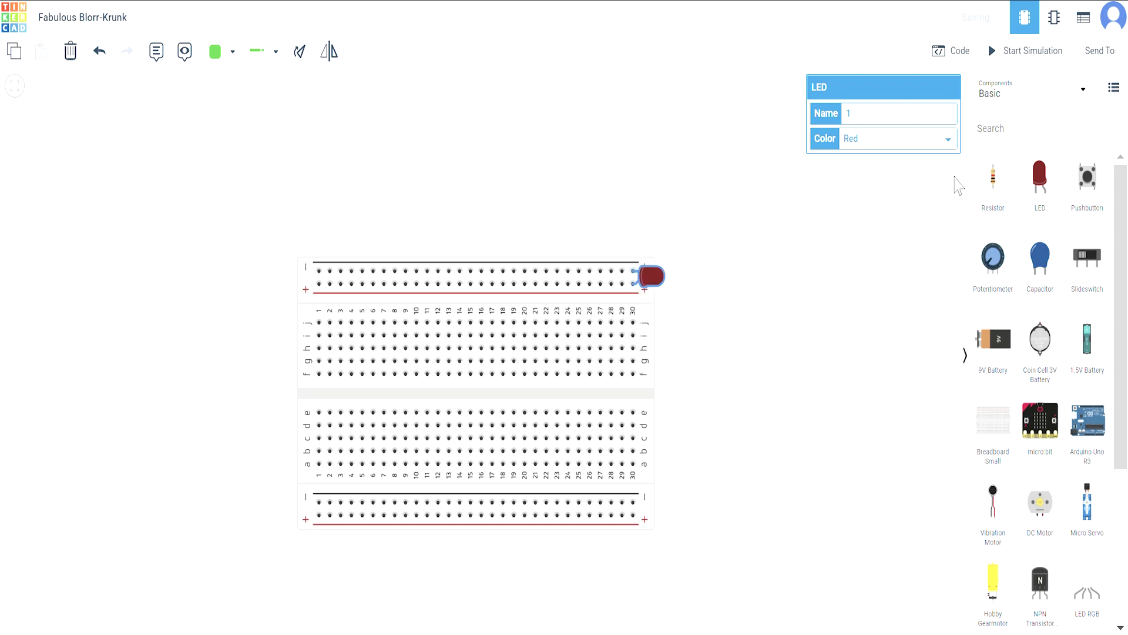
Step: Add a resistor, rotate it horizontal, and seat it in the upper positive rail from column 25 to column 29, beside the LED
drag(1006, 184, 558, 191)
click(300, 53)
click(300, 53)
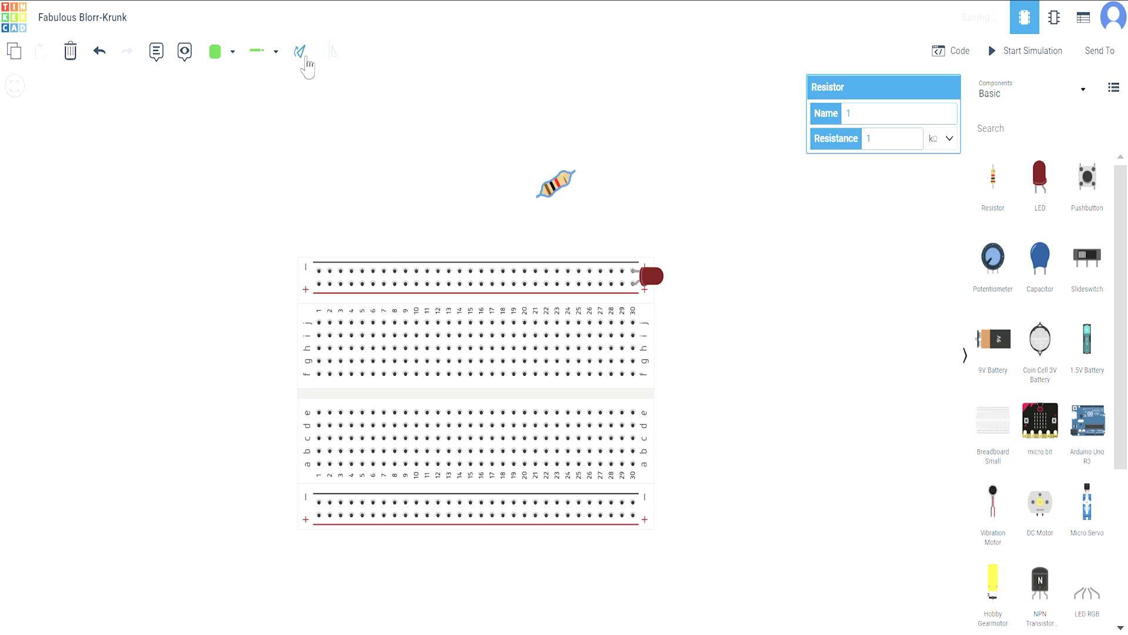
click(304, 59)
drag(570, 194, 599, 265)
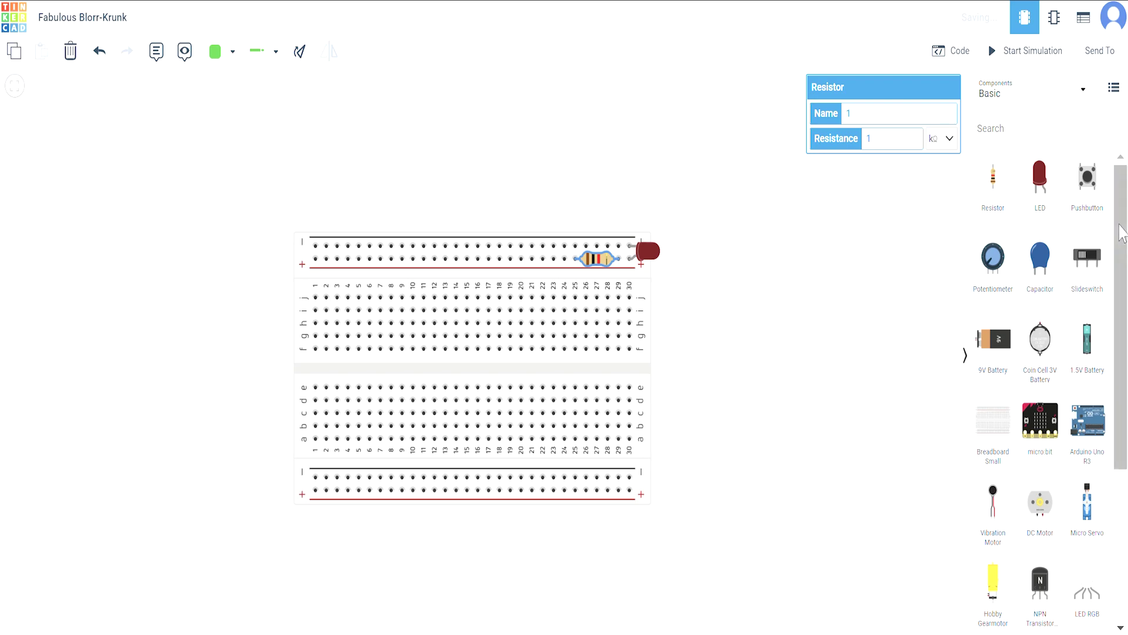
Step: Place a potentiometer on the breadboard with its terminals in row j, columns 15 to 17
drag(787, 312, 479, 300)
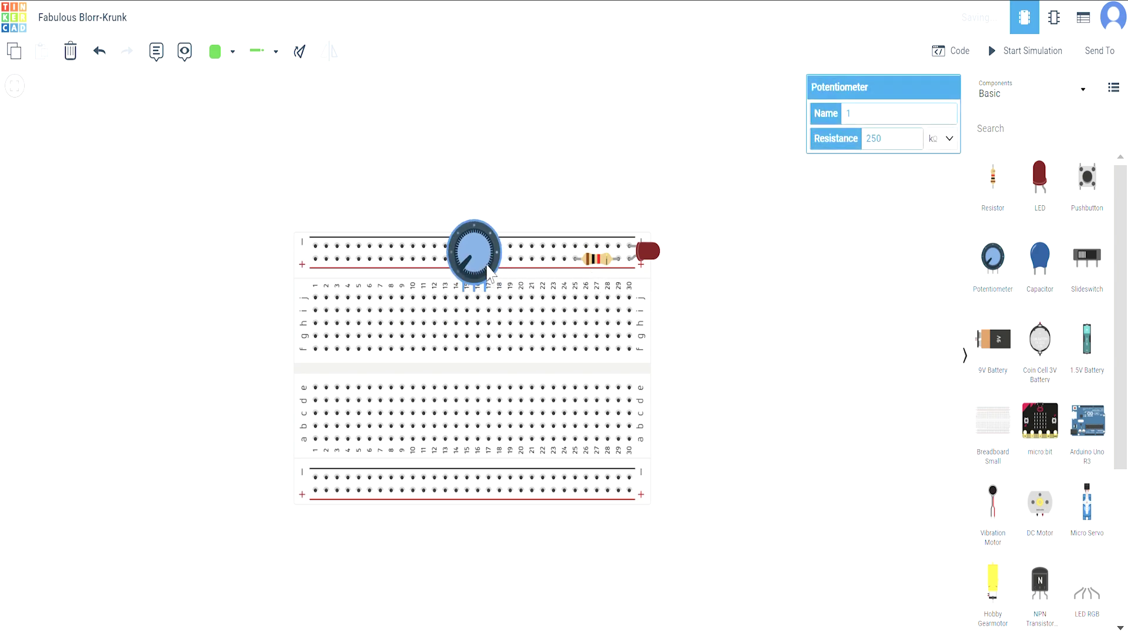
click(719, 327)
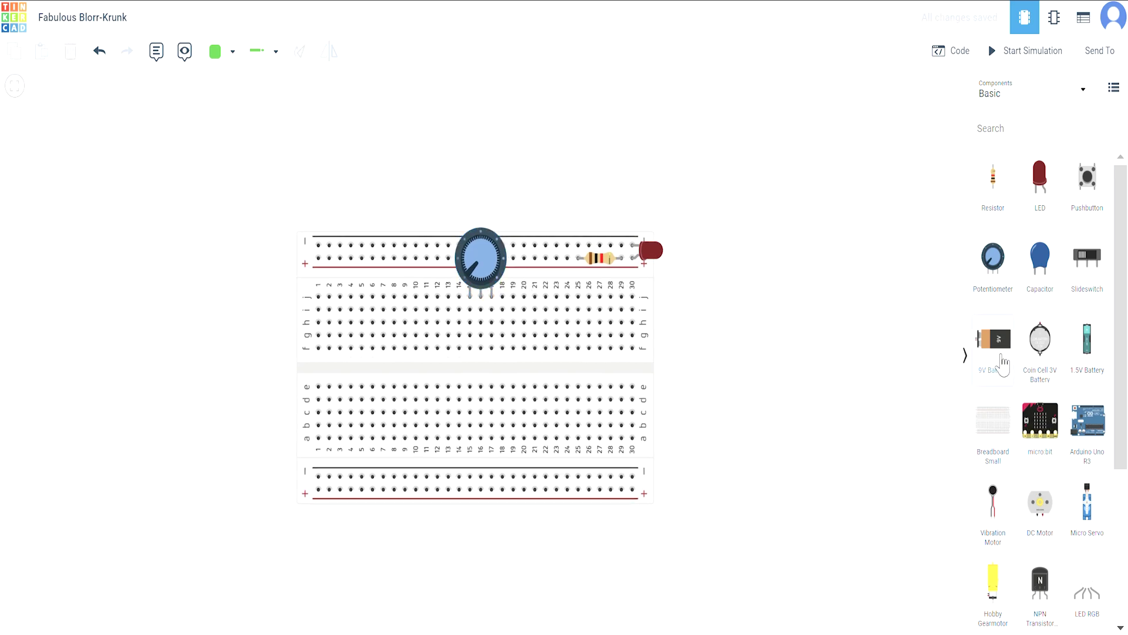
Step: Place a 1.5V battery beside the breadboard, rotated so its terminals face the lower rails, and set its count to 2 batteries
drag(1097, 338, 260, 455)
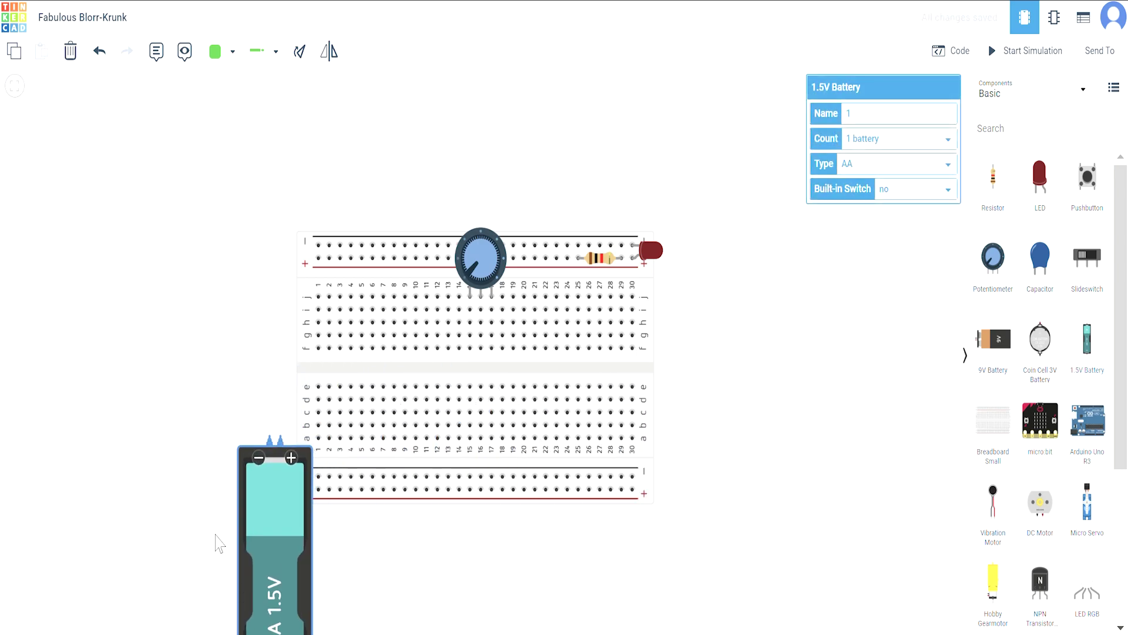
drag(295, 559, 99, 411)
click(301, 52)
drag(17, 260, 176, 464)
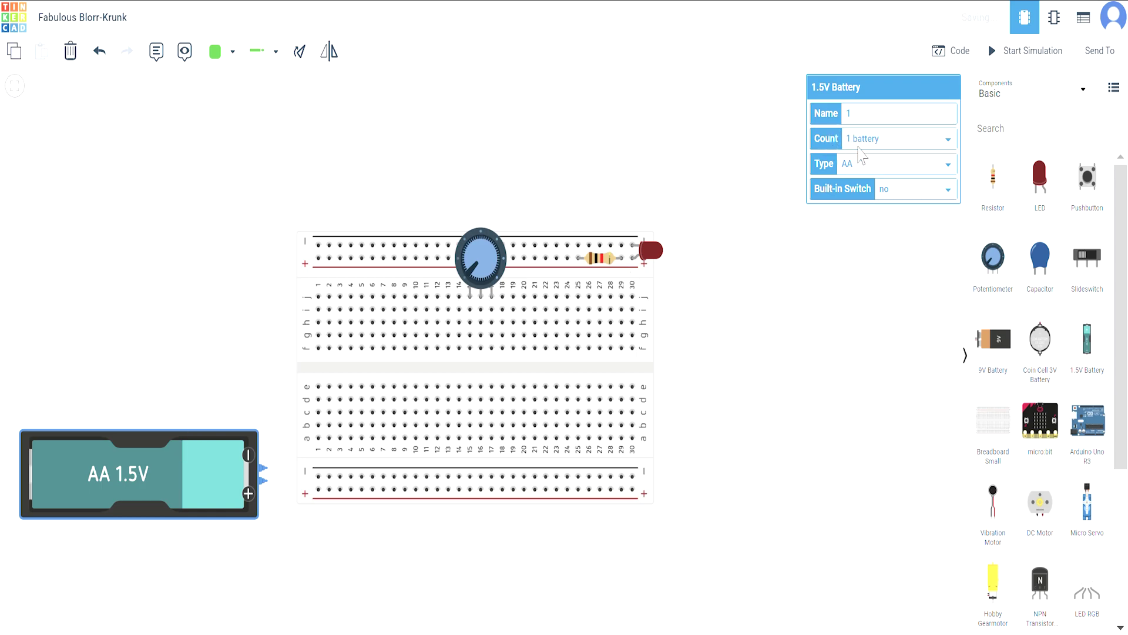
click(888, 172)
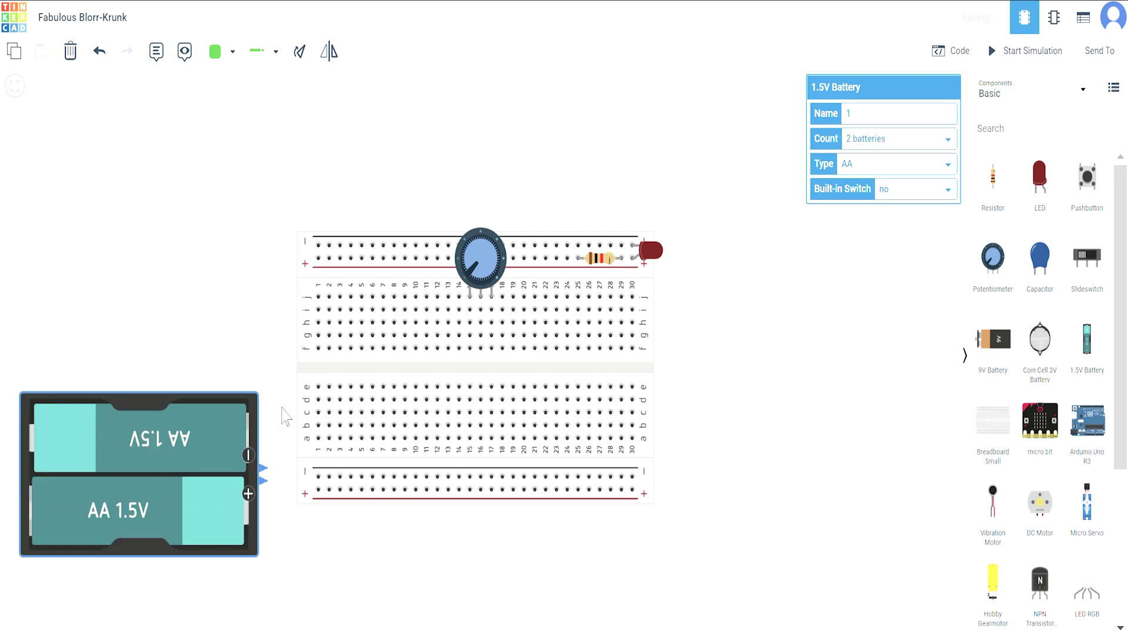
Step: Wire the battery's positive terminal to the lower positive rail and its negative terminal to the lower negative rail, both at column 1
click(262, 480)
click(318, 490)
click(262, 469)
click(317, 477)
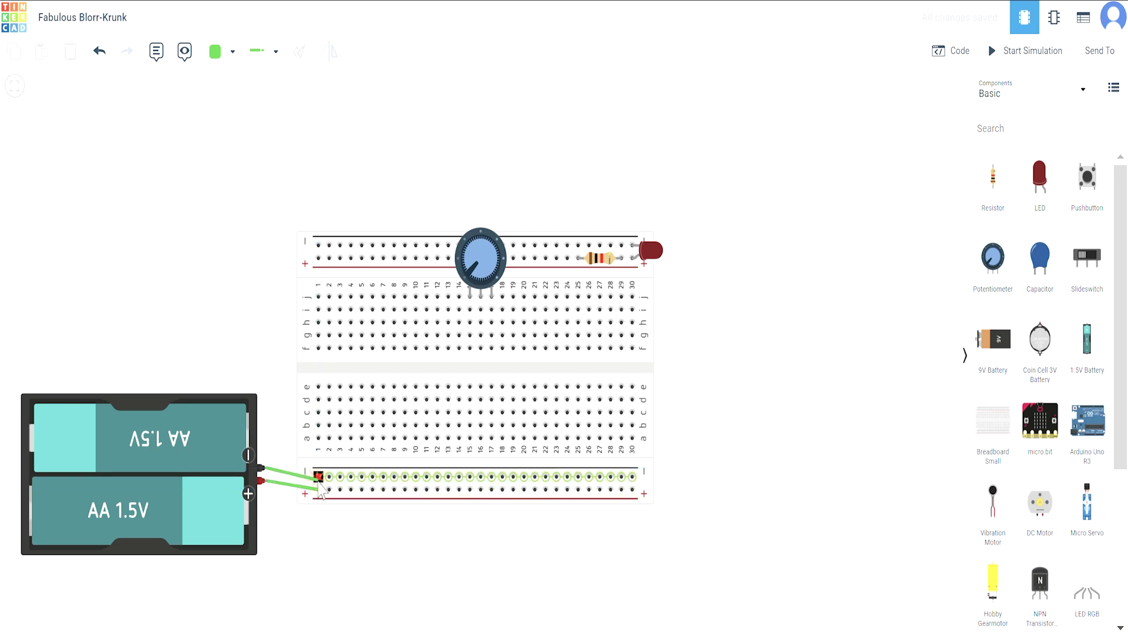
click(741, 440)
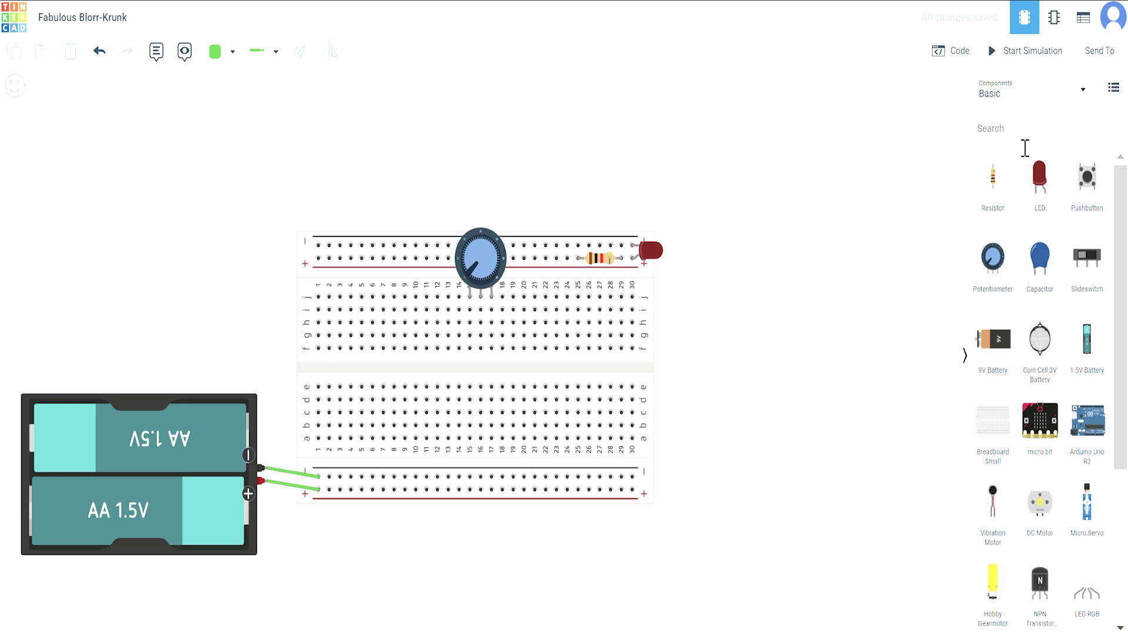
Step: Color the battery's positive wire red and its negative wire black
click(292, 486)
click(288, 480)
click(288, 470)
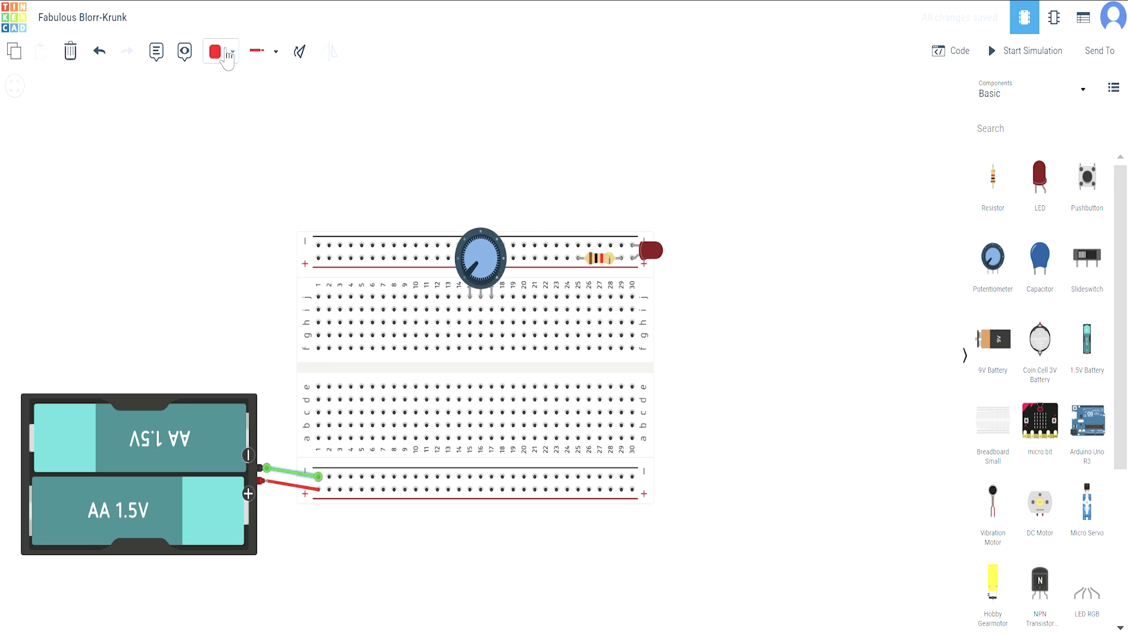
click(230, 52)
click(235, 91)
click(277, 326)
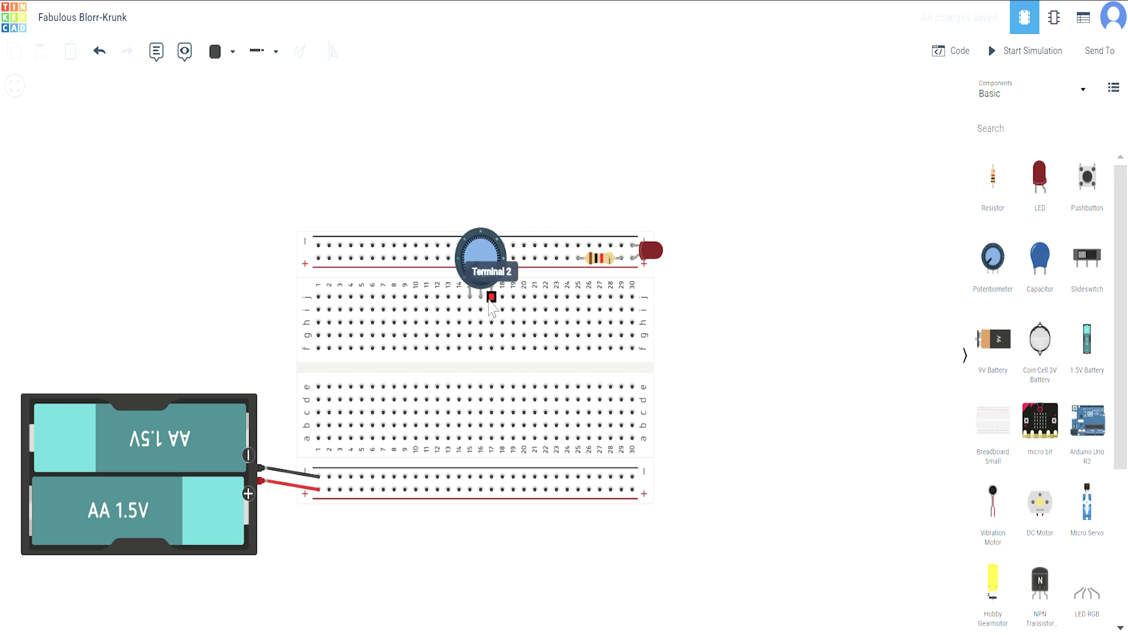
Step: Wire the potentiometer's Terminal 2 to the lower negative rail, and link the lower and upper negative rails at column 19
click(491, 297)
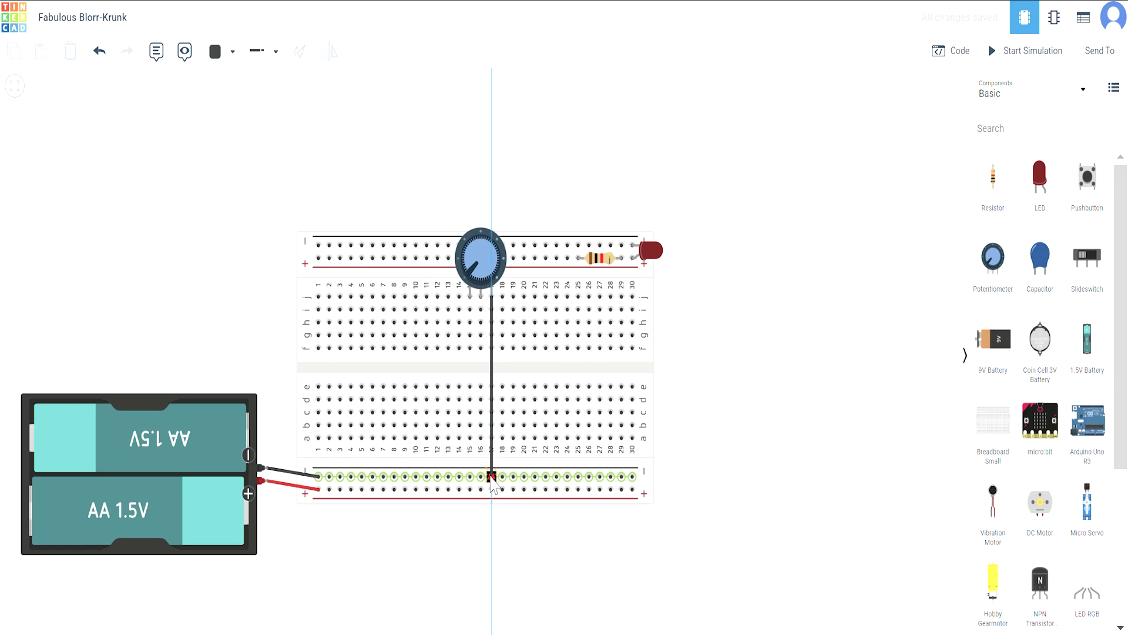
click(491, 476)
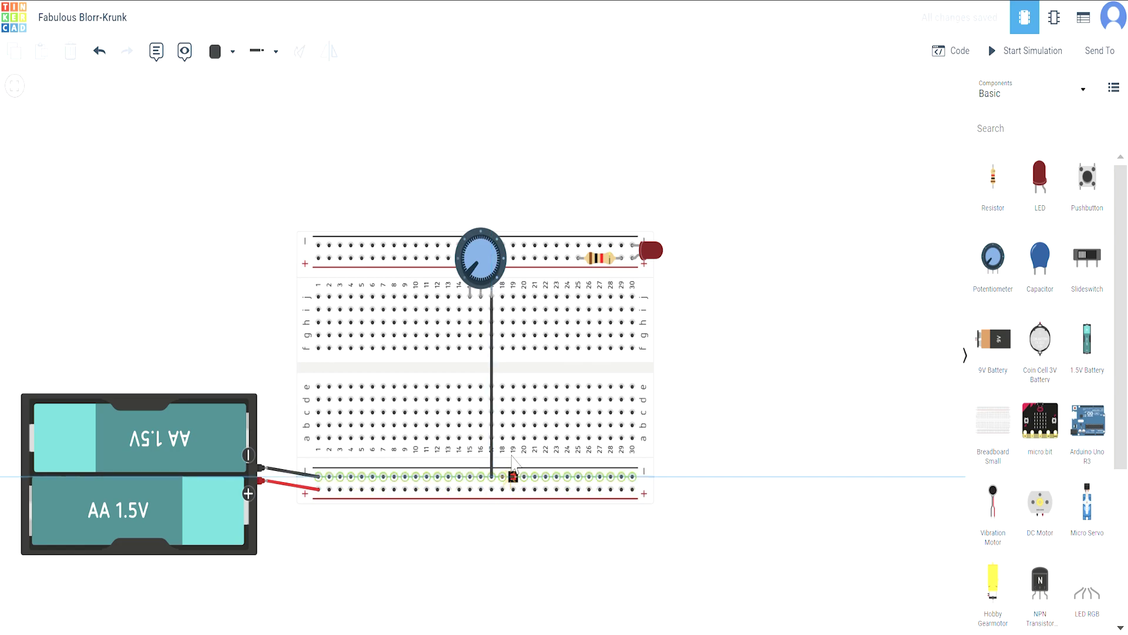
click(513, 476)
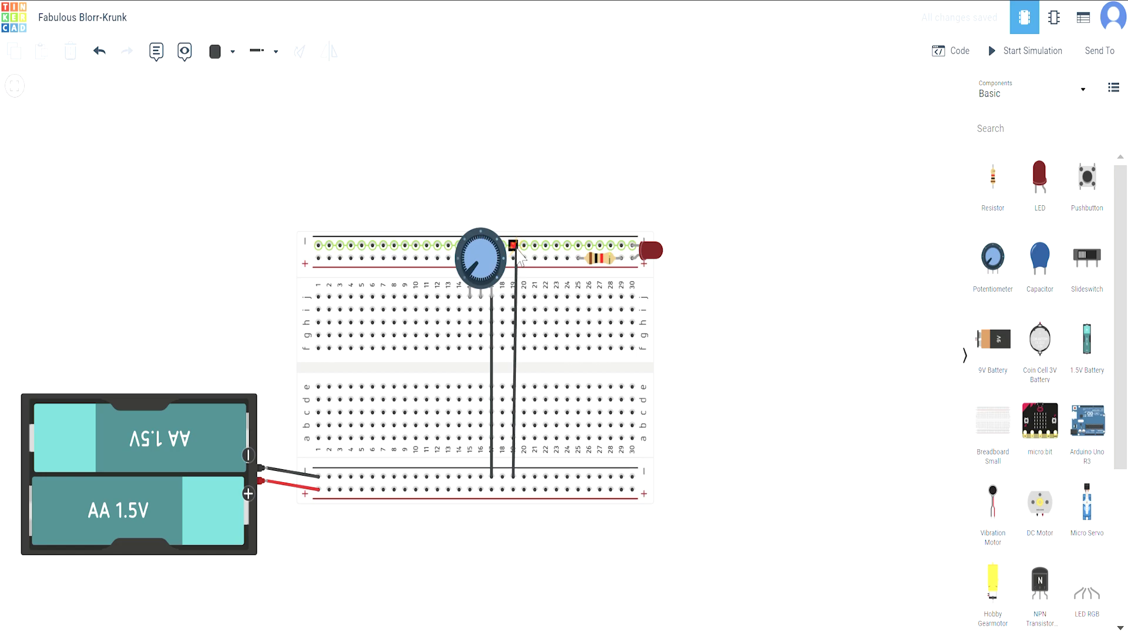
click(513, 245)
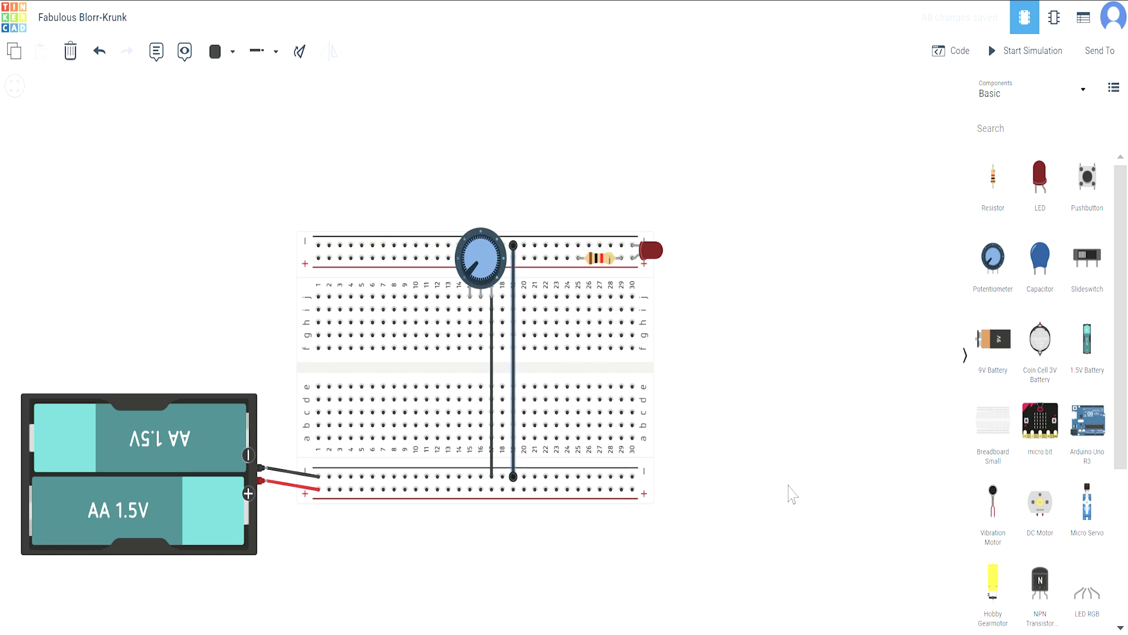
click(711, 418)
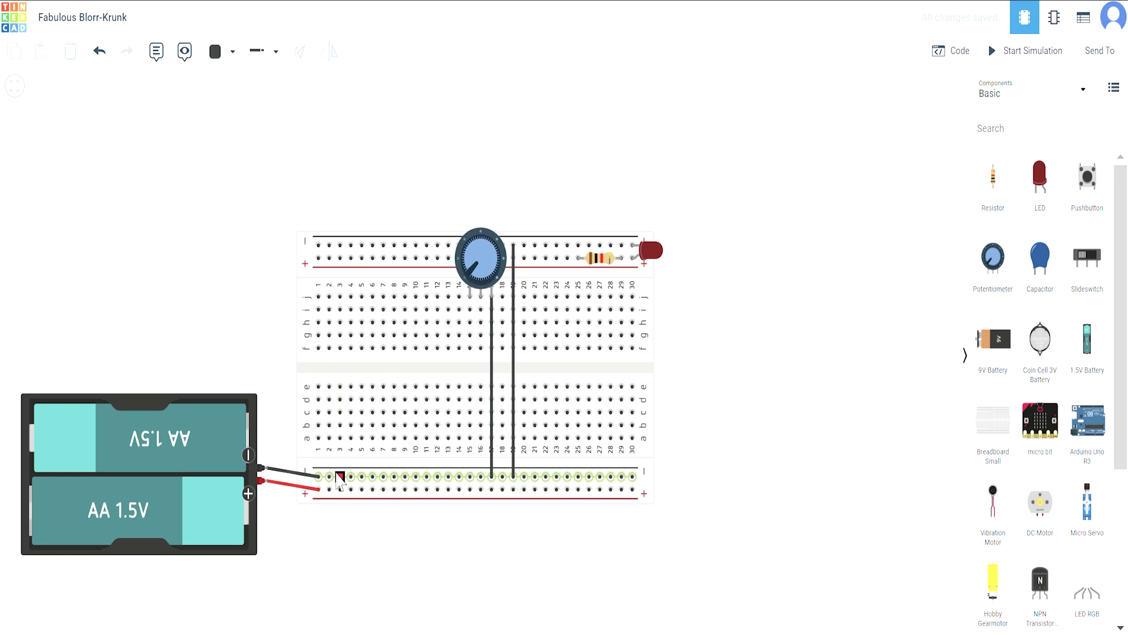
Step: Connect the potentiometer's Terminal 1 column at row i, column 15 to the lower positive rail with a red wire
click(470, 309)
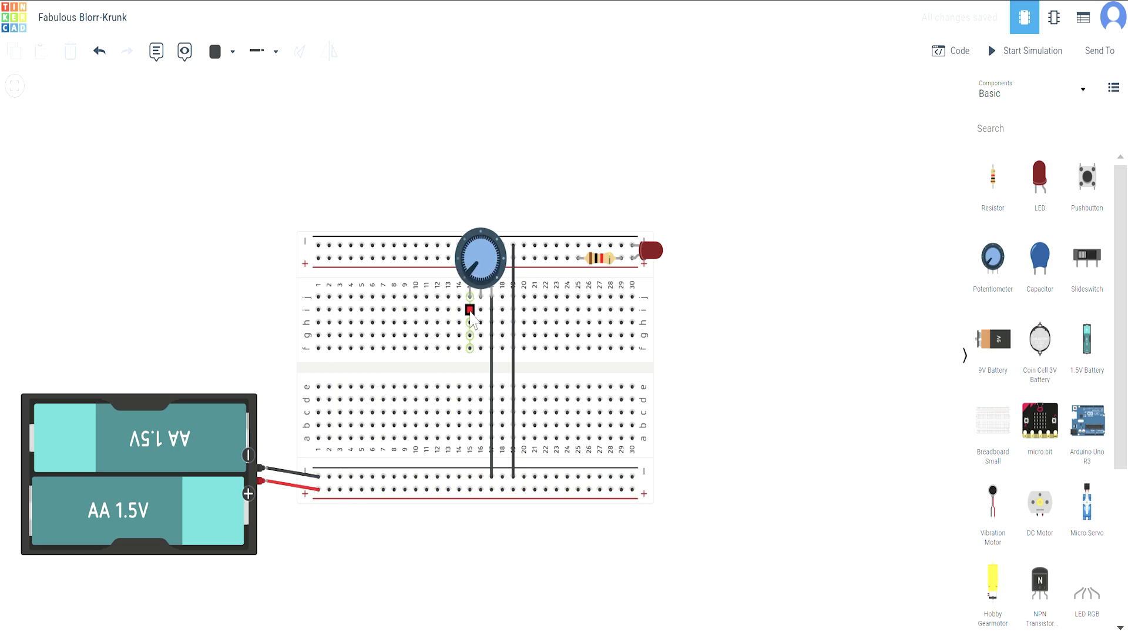
click(459, 489)
click(233, 51)
click(248, 125)
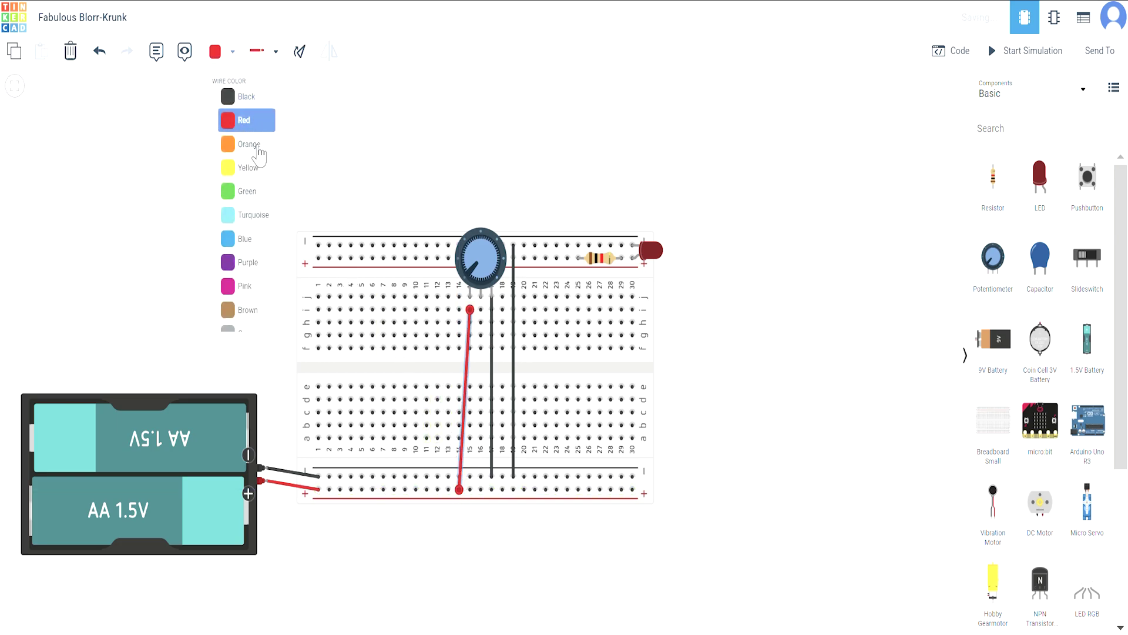
Step: Run a red wire from the potentiometer's middle terminal column at row i, column 16 to the upper positive rail at column 8
click(481, 310)
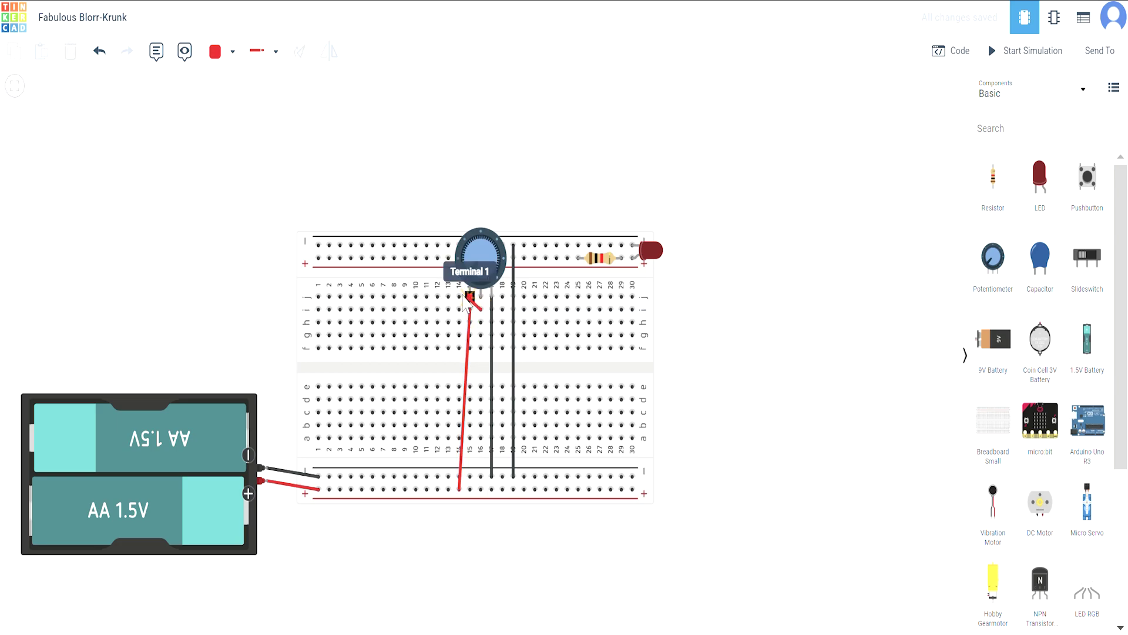
click(394, 258)
click(711, 268)
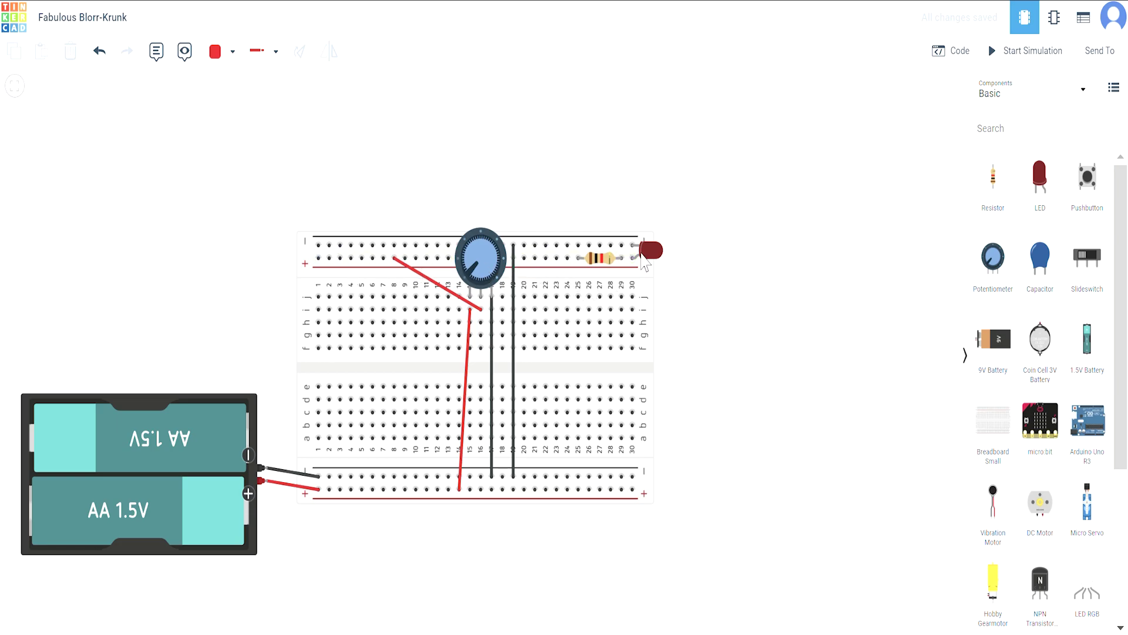
Step: Start the simulation and turn the potentiometer knob back and forth slightly to test its effect on the LED
click(1021, 53)
mouse_move(651, 265)
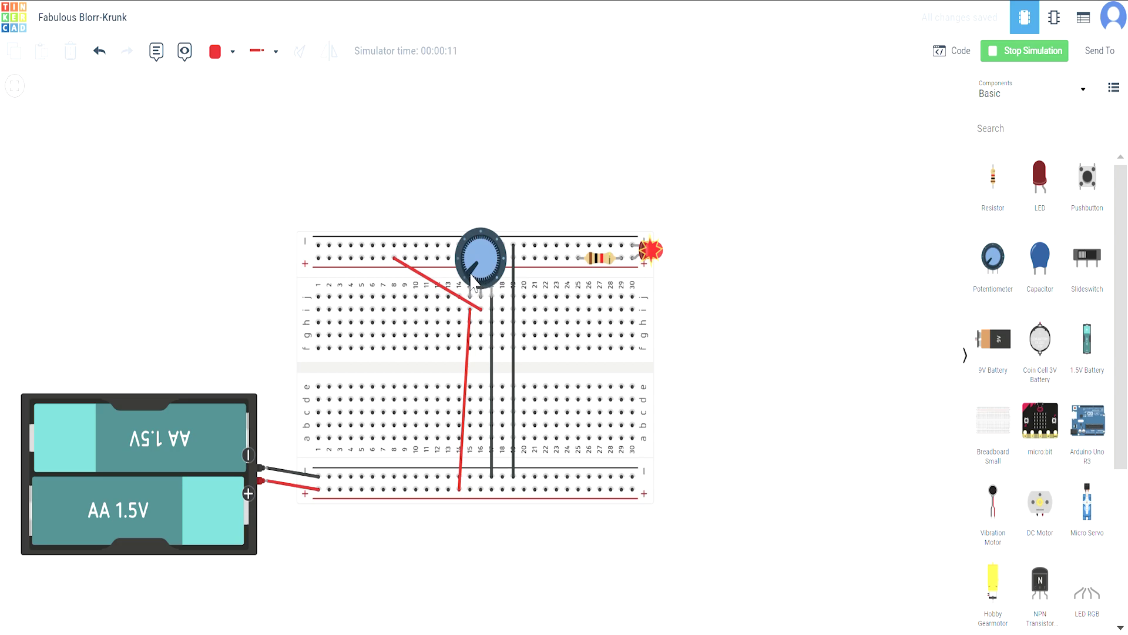
drag(472, 283, 469, 281)
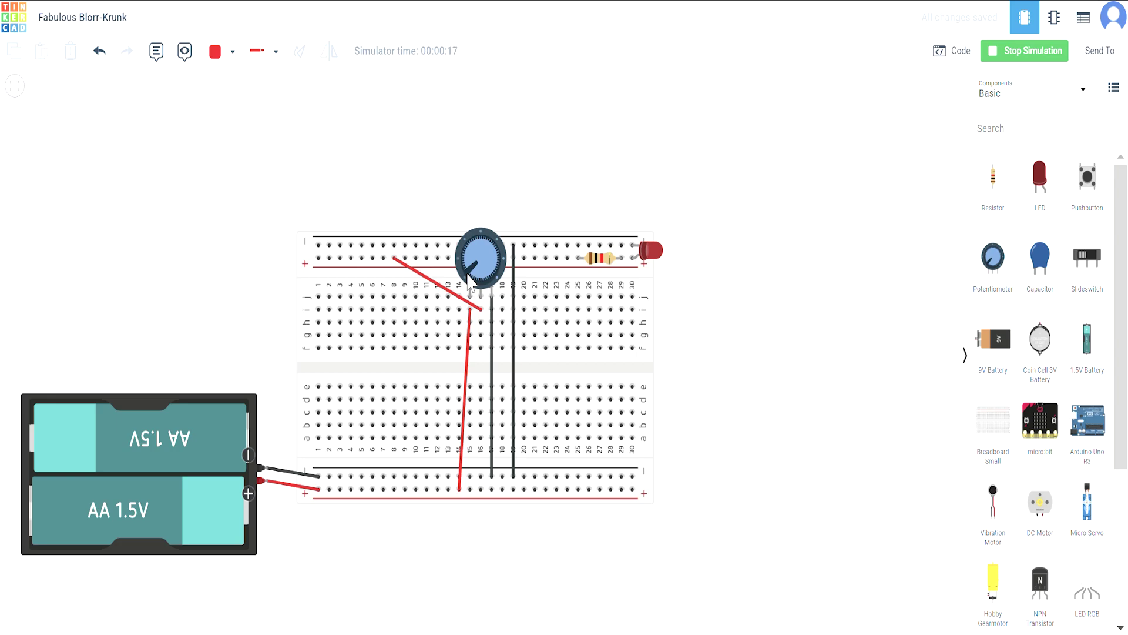
drag(468, 281, 470, 286)
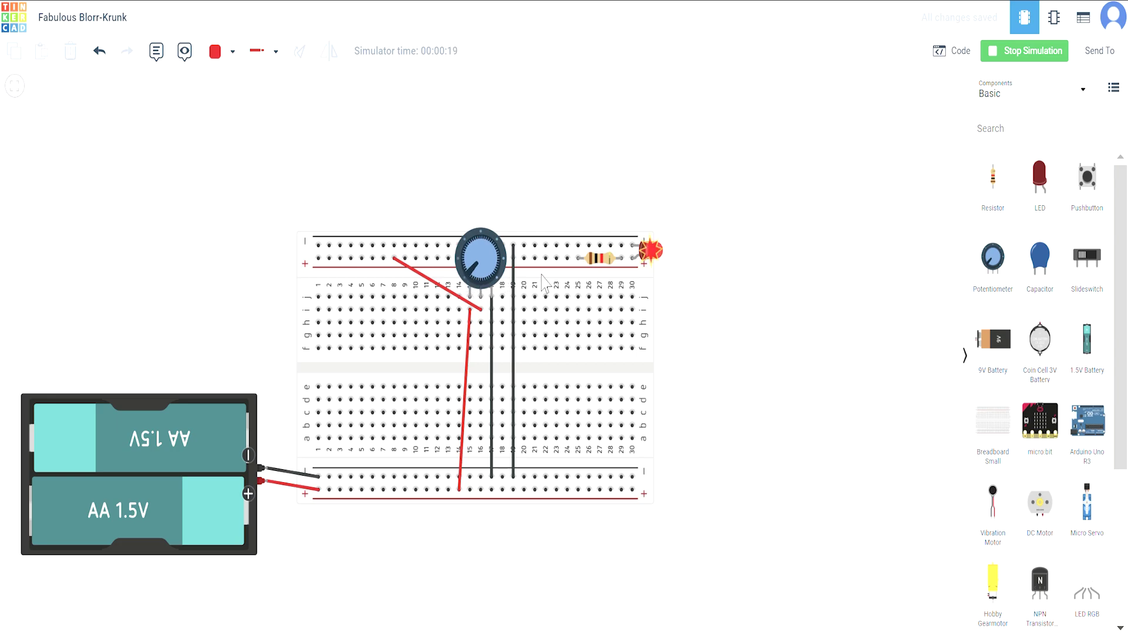
scroll(708, 291, up, 3)
scroll(699, 292, up, 2)
drag(641, 313, 682, 395)
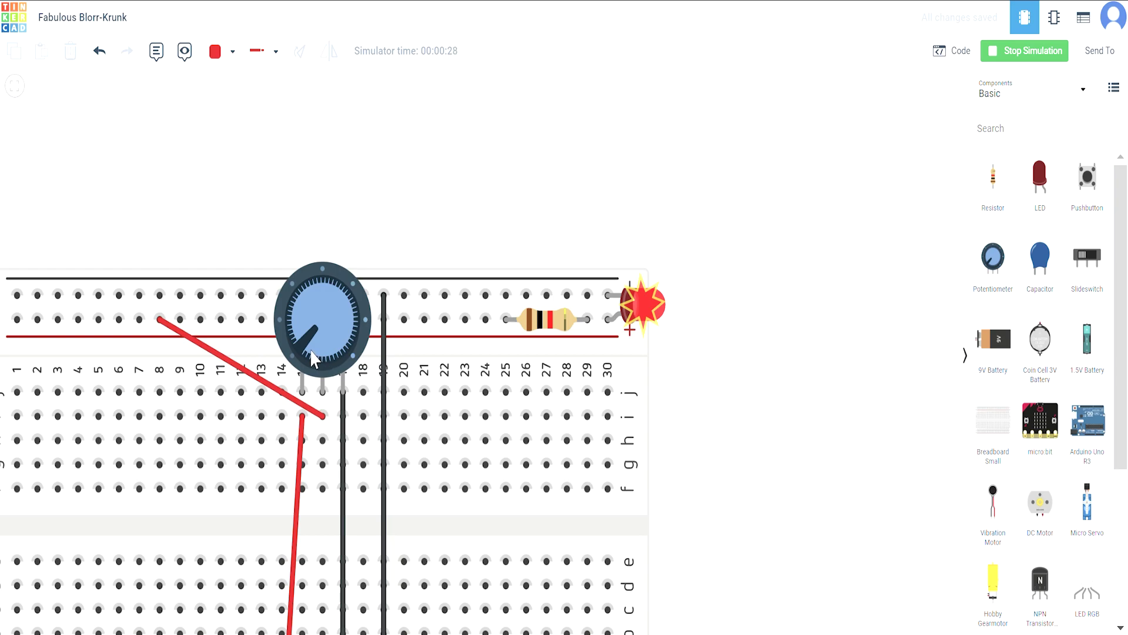
mouse_move(309, 349)
mouse_down()
mouse_move(297, 323)
mouse_move(315, 299)
mouse_move(338, 303)
mouse_move(350, 320)
mouse_move(332, 367)
mouse_move(352, 343)
mouse_move(344, 291)
mouse_move(300, 294)
mouse_move(274, 344)
mouse_move(308, 351)
mouse_up()
scroll(632, 474, down, 4)
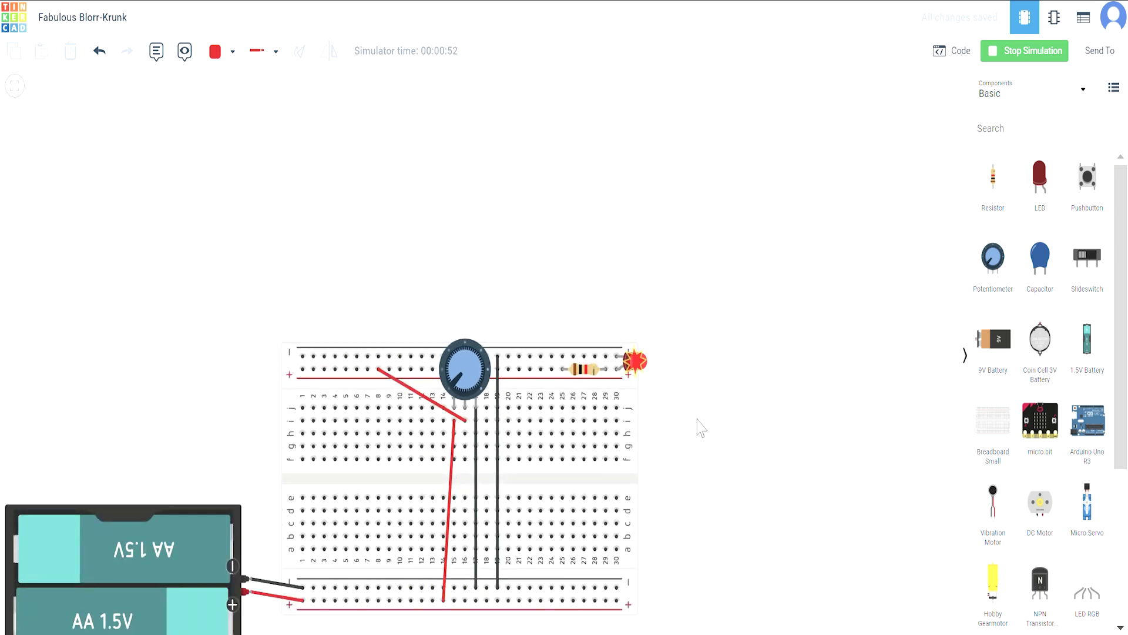
drag(743, 254, 775, 316)
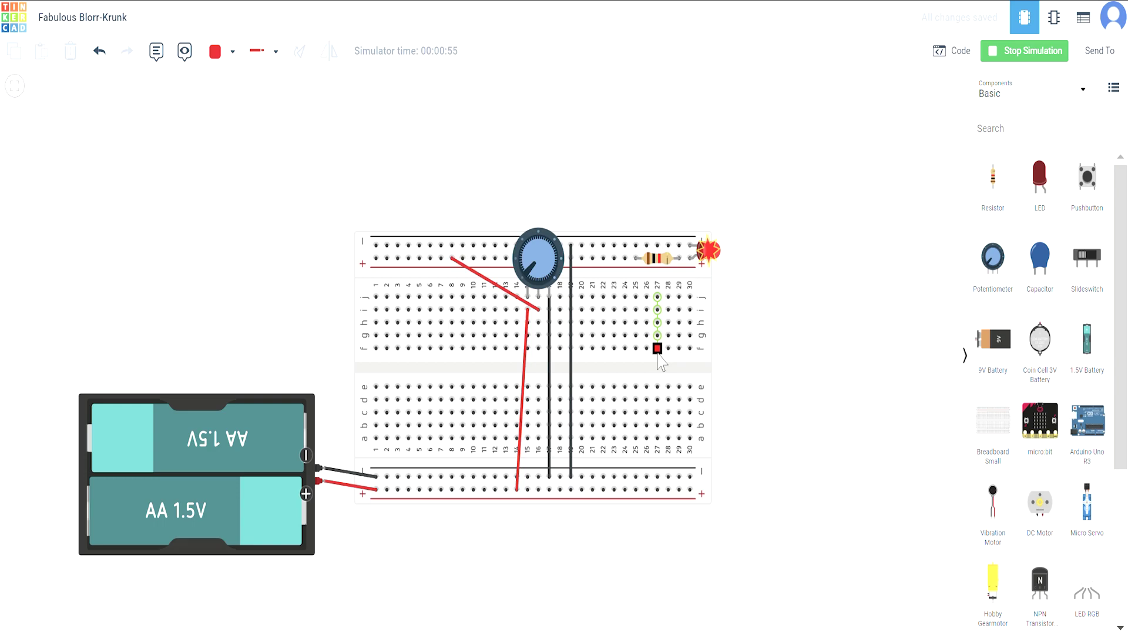